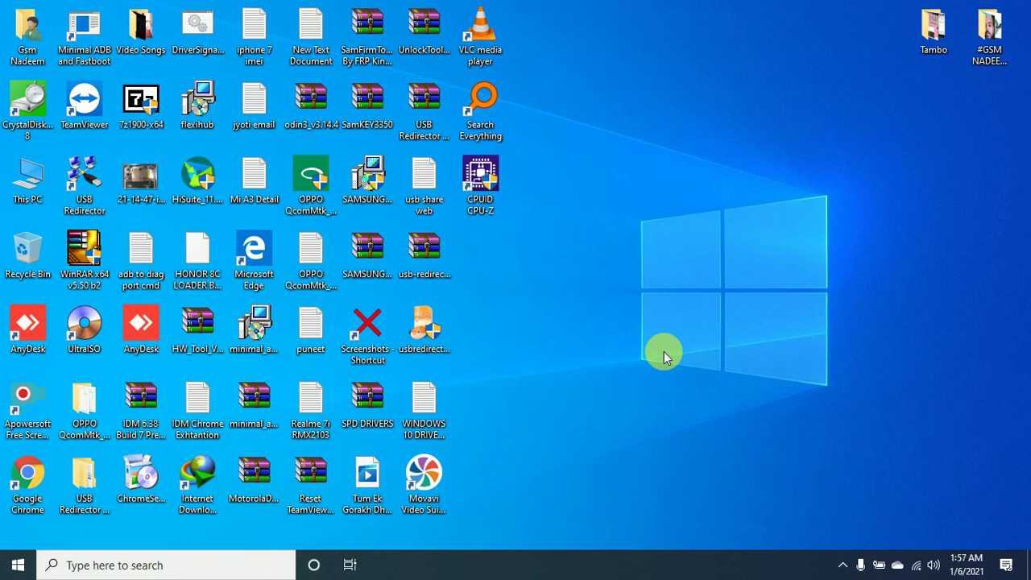
Open This PC from the desktop icon and maximize its window.
double_click(27, 182)
double_click(471, 58)
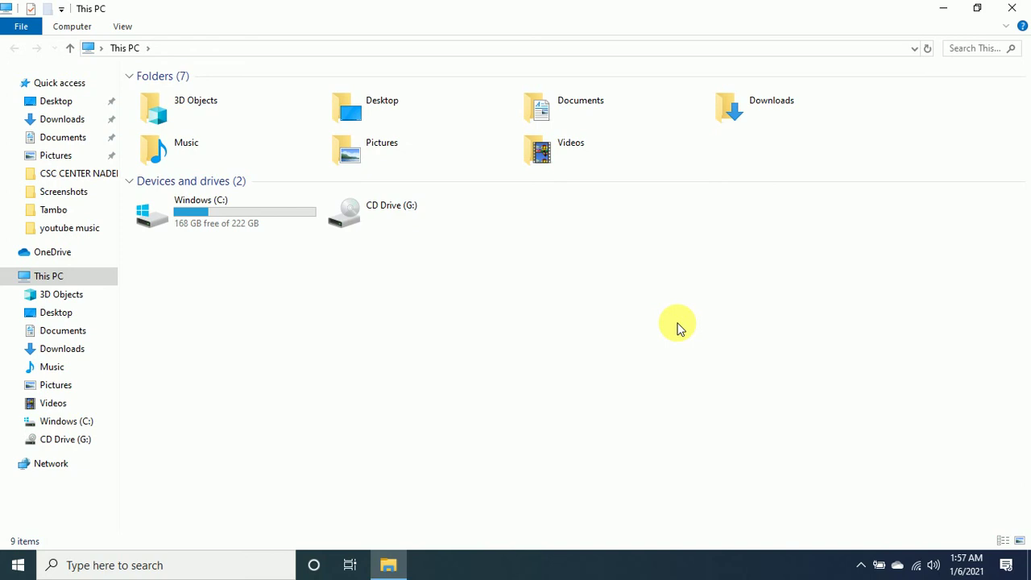
Select and deselect the Windows (C:) drive until Personal Data (D:) shows up under This PC.
click(205, 209)
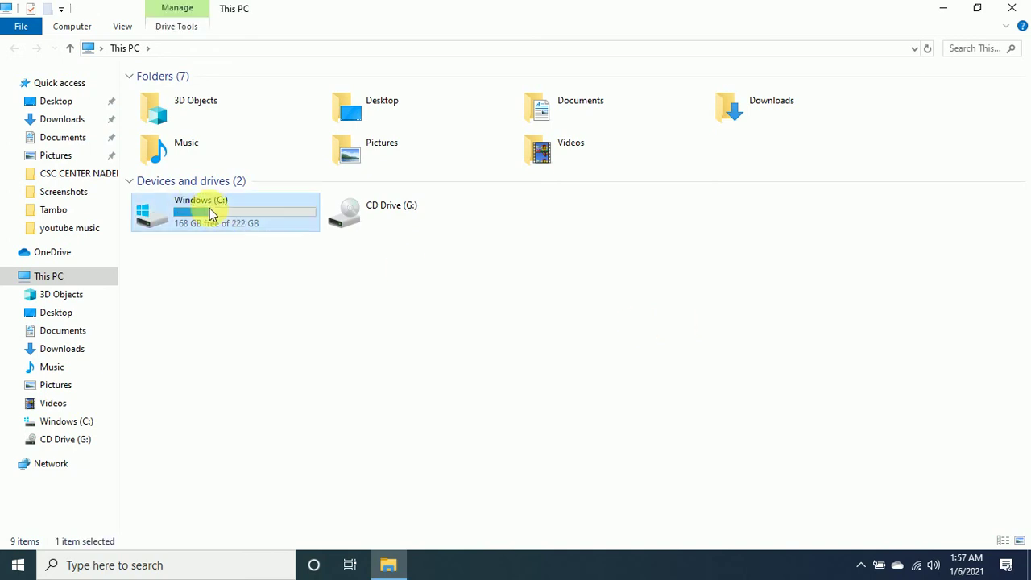
click(304, 278)
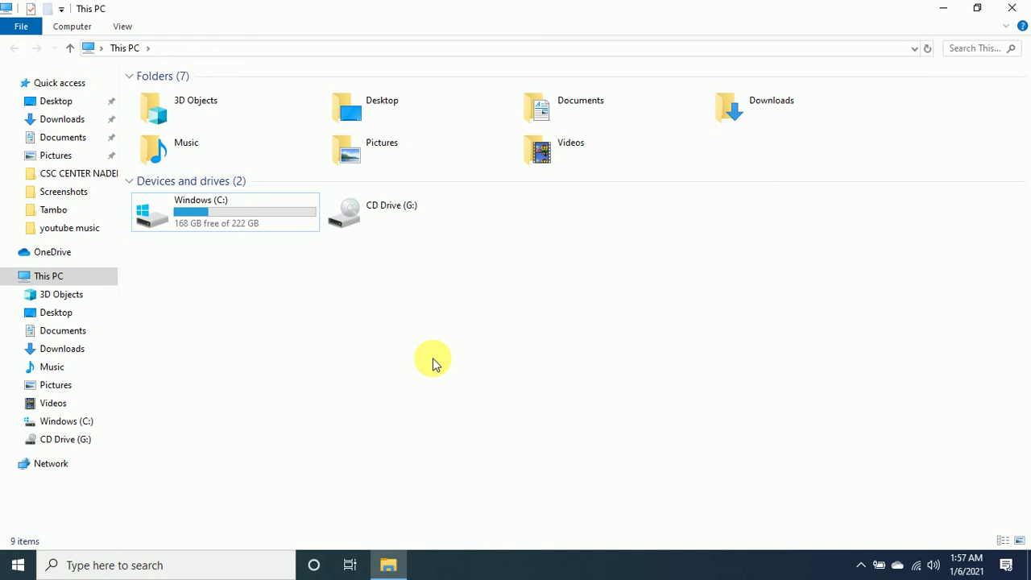
click(281, 218)
click(360, 300)
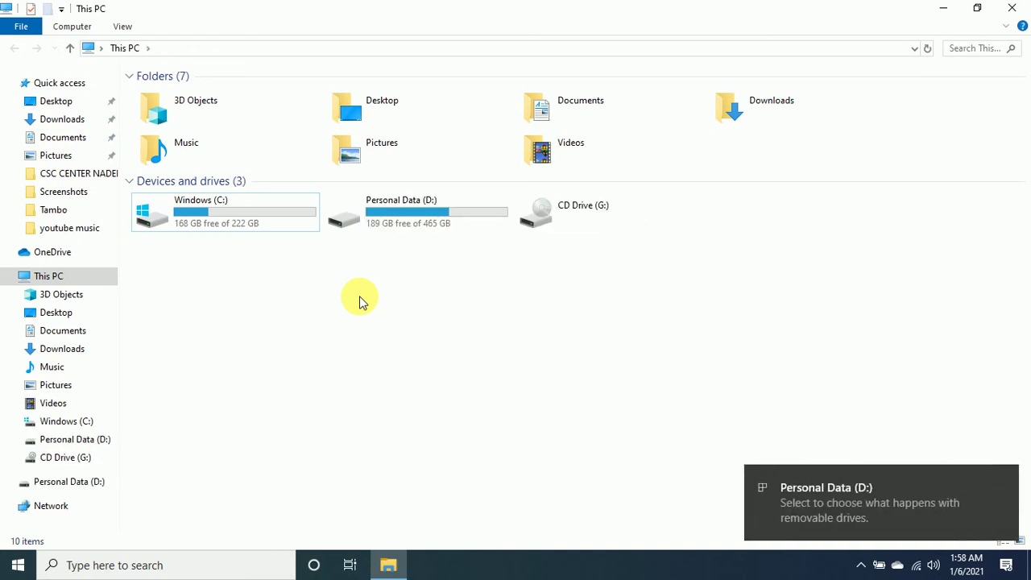
Refresh This PC and open the Personal Data (D:) drive.
right_click(338, 238)
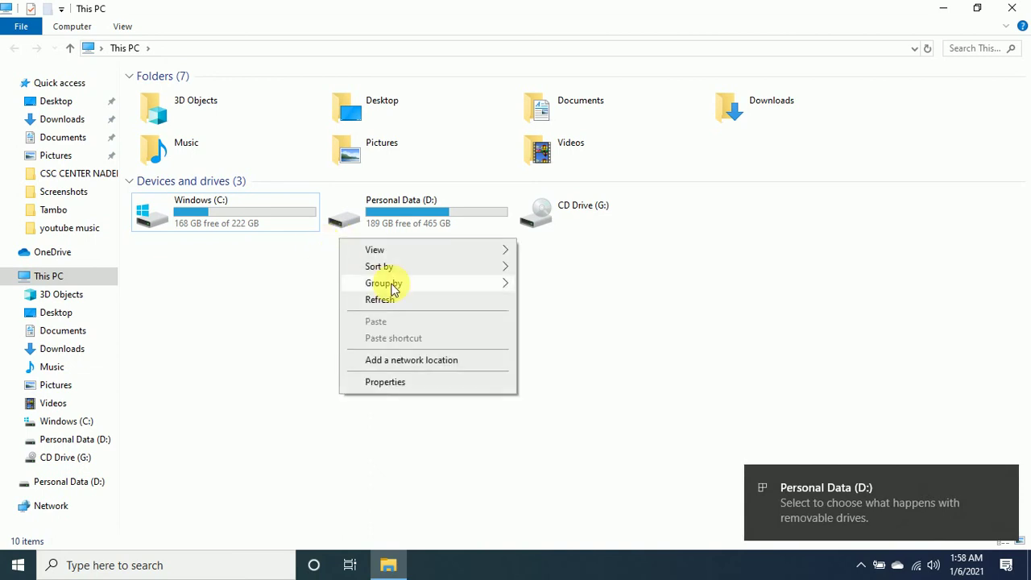
click(391, 298)
double_click(421, 214)
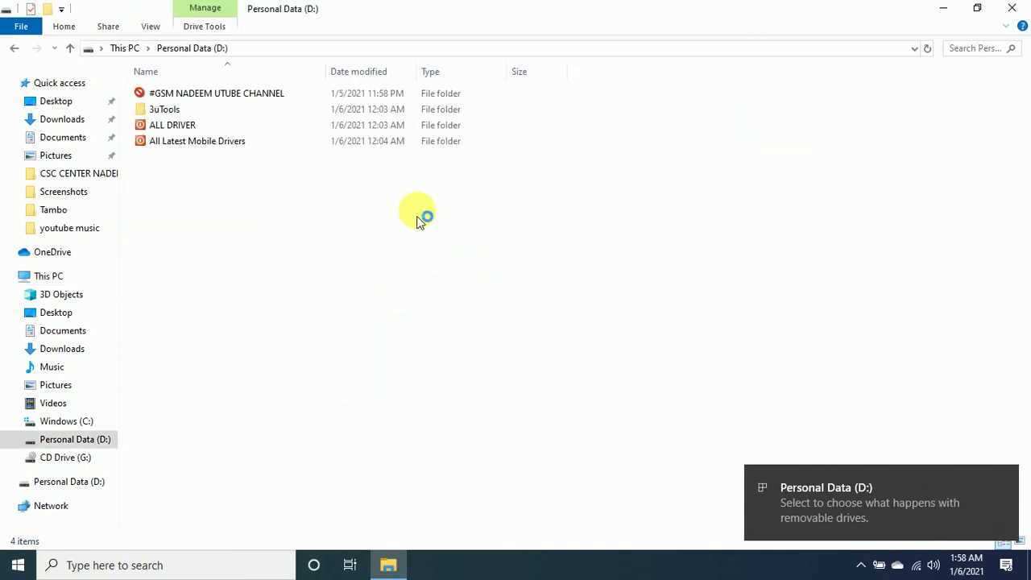
Switch the D: drive's contents to List view, then go back to This PC.
scroll(524, 266, down, 7)
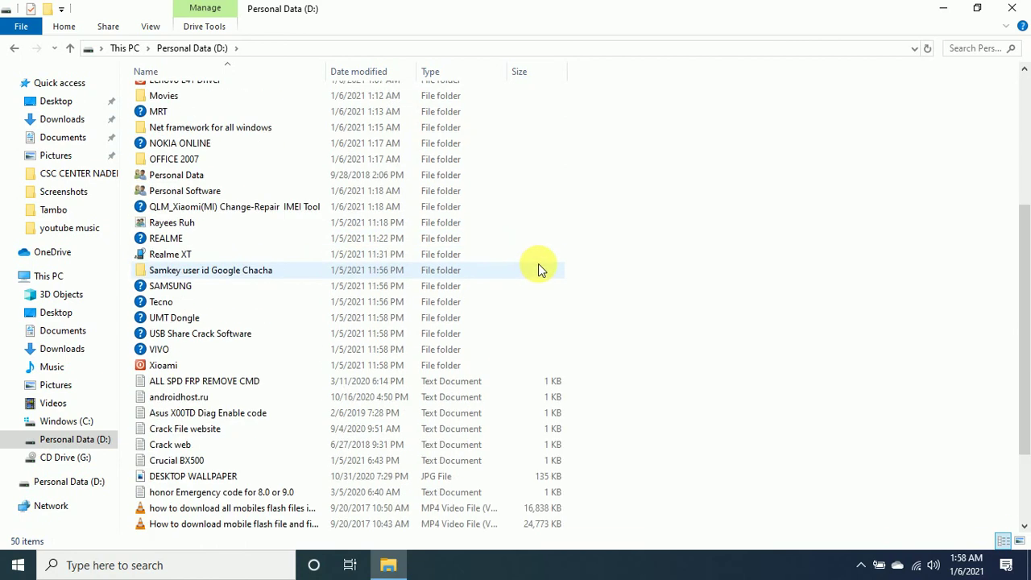
right_click(740, 116)
mouse_move(774, 127)
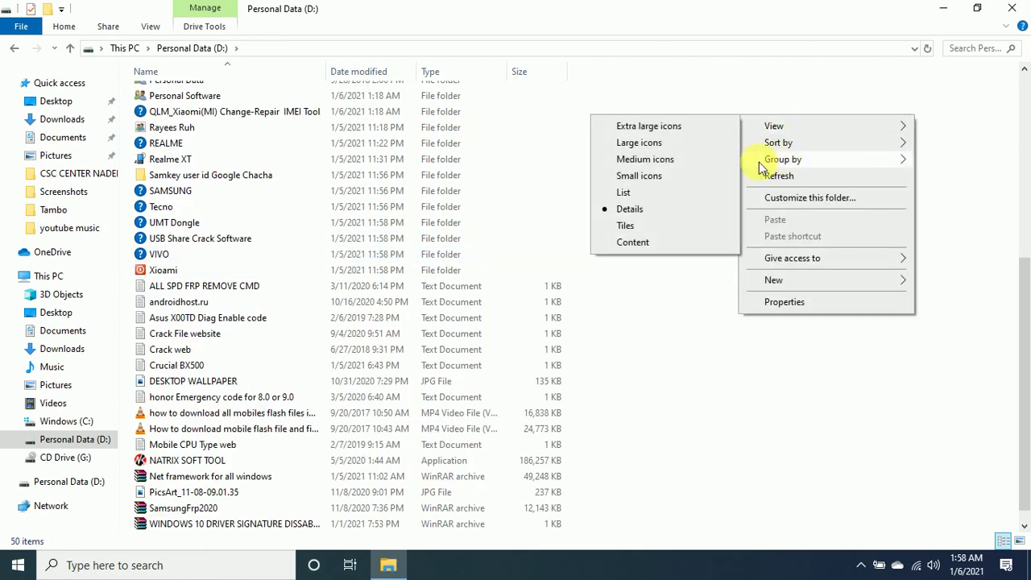
click(639, 194)
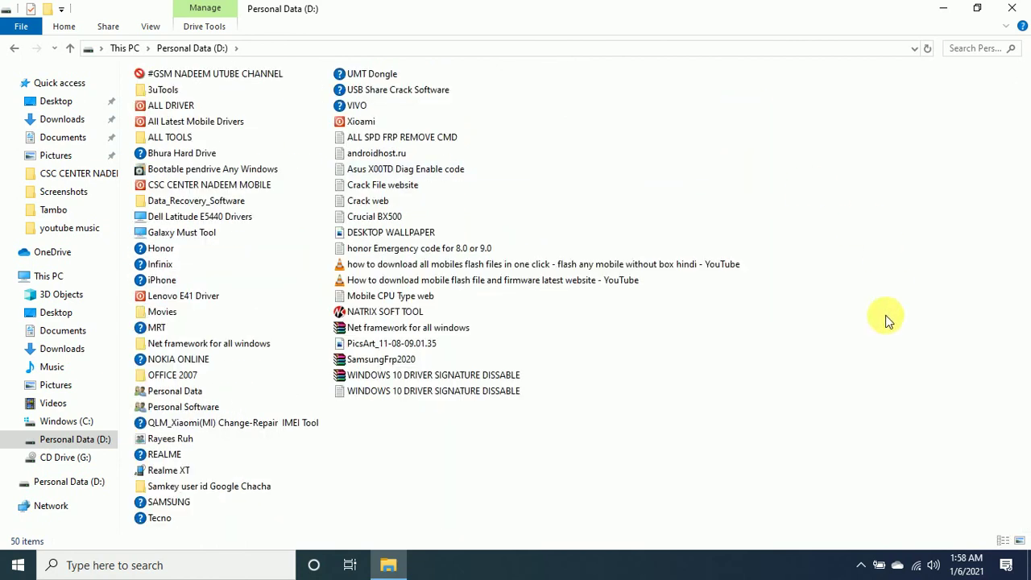
click(20, 50)
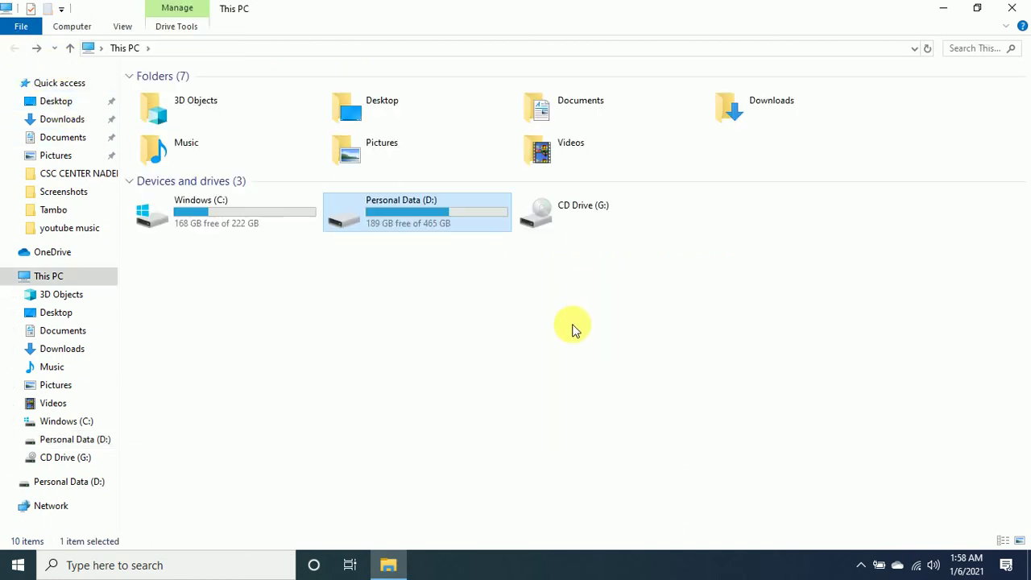
Bring up the Personal Data (D:) context menu with its Turn on BitLocker option.
right_click(413, 223)
click(808, 268)
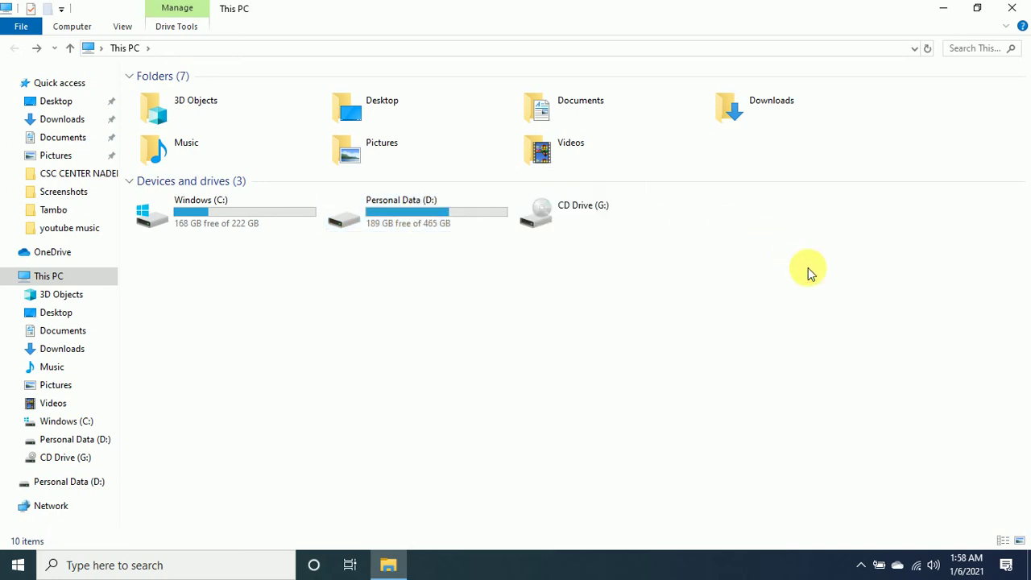
right_click(400, 211)
click(242, 255)
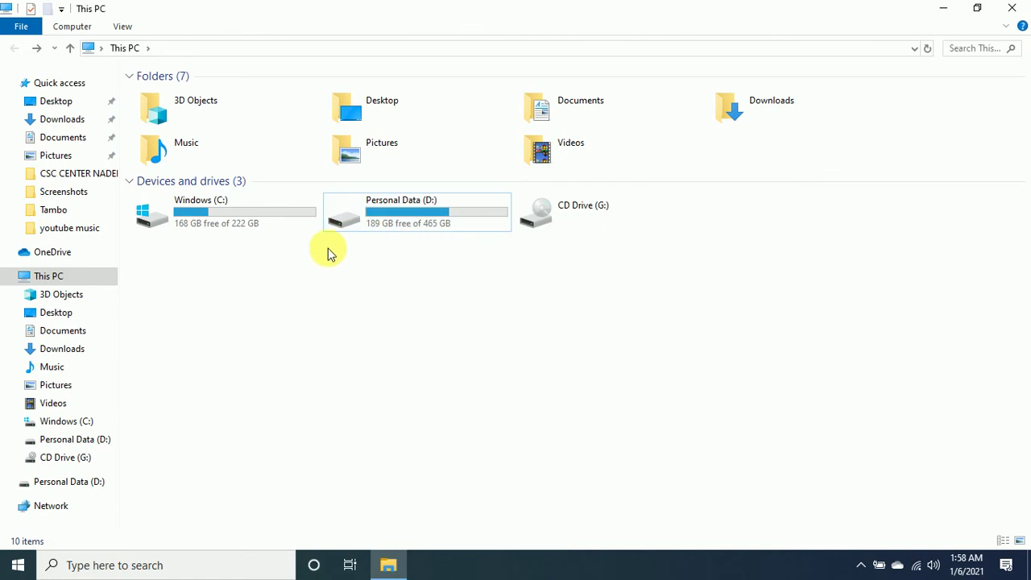
click(423, 218)
right_click(392, 215)
click(290, 295)
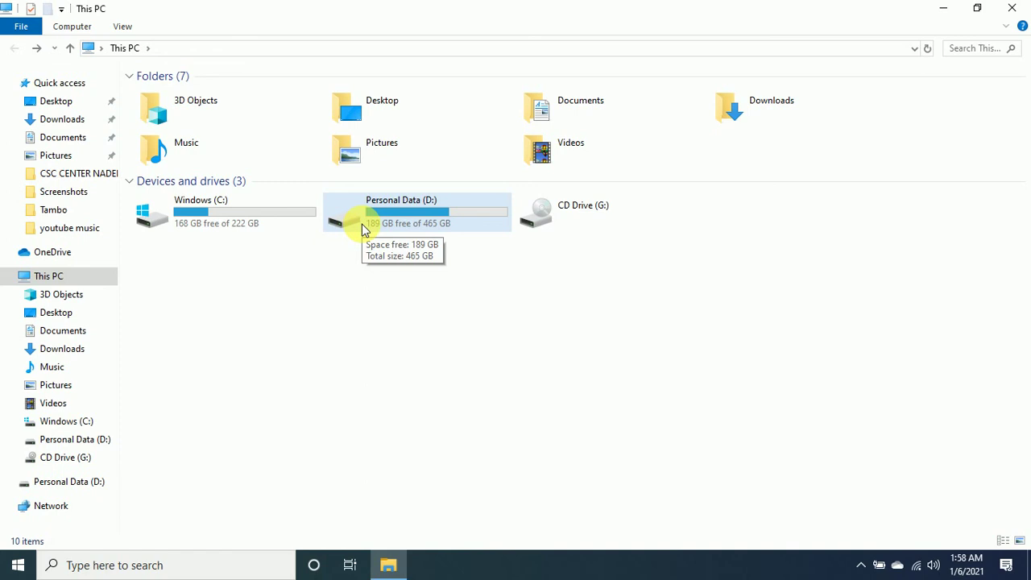
right_click(362, 224)
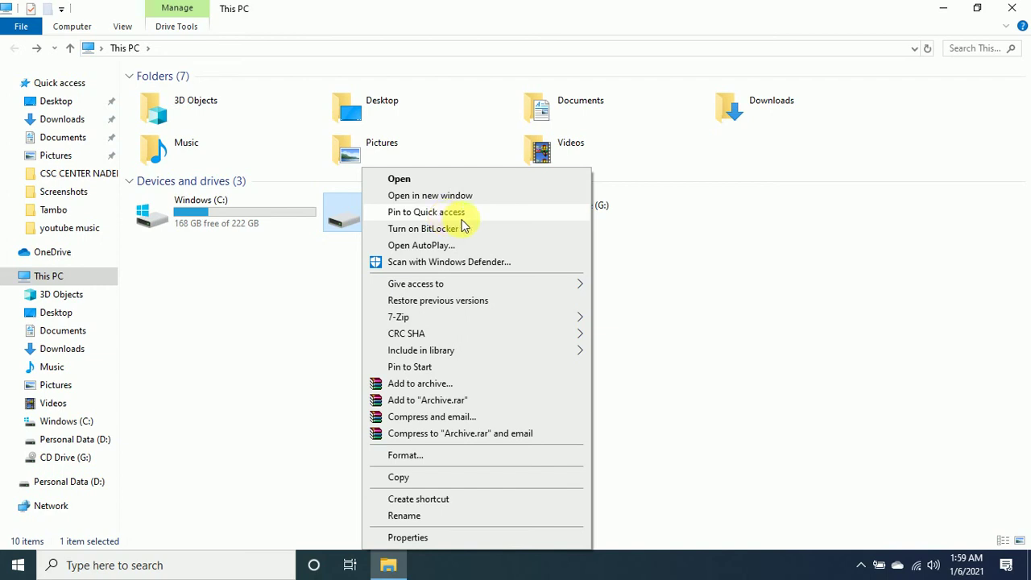
Turn on BitLocker for D: using a password to unlock it, entering and confirming the drive password.
click(440, 231)
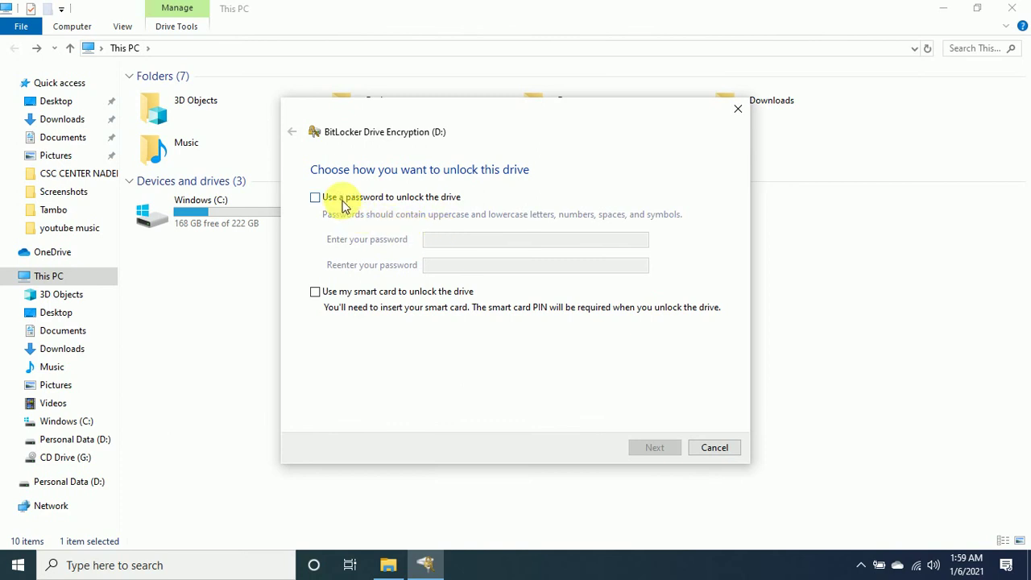
click(344, 206)
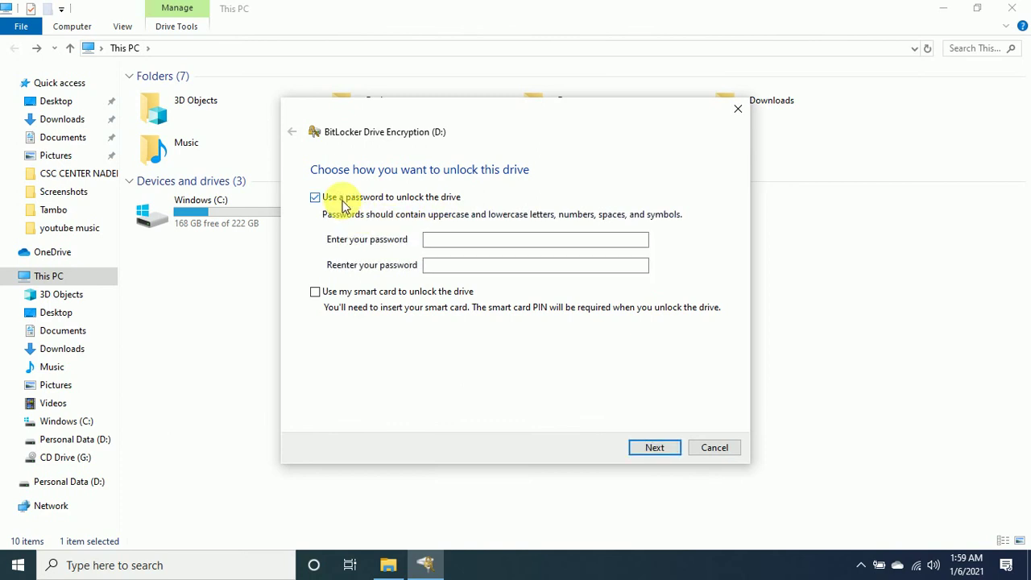
click(487, 240)
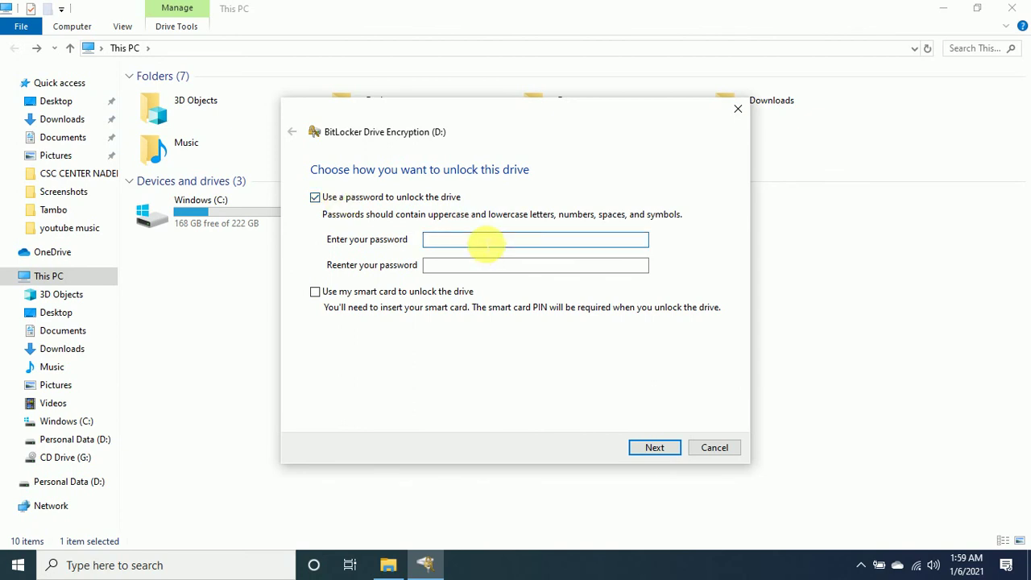
text(1234)
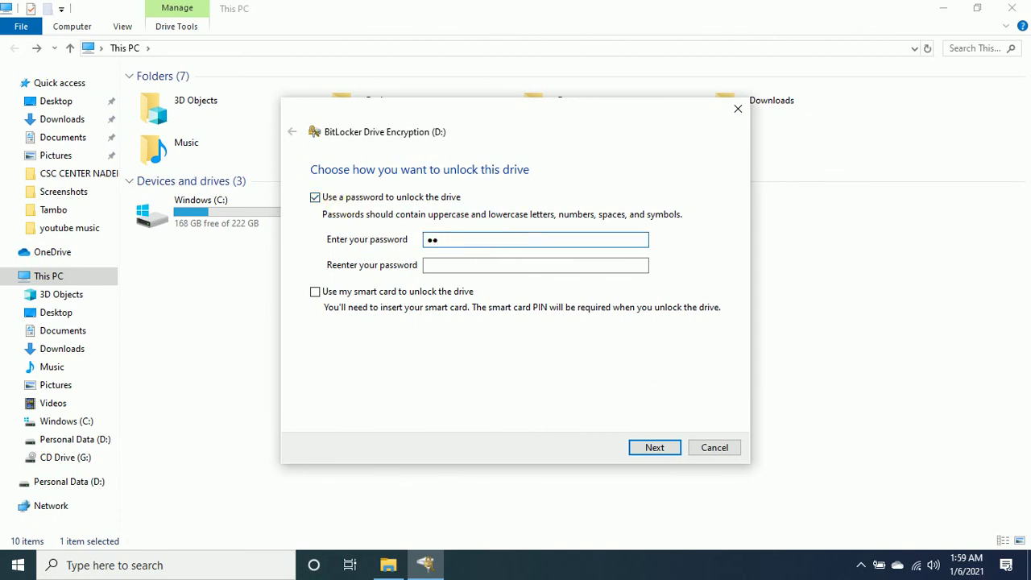
text(56789)
click(481, 275)
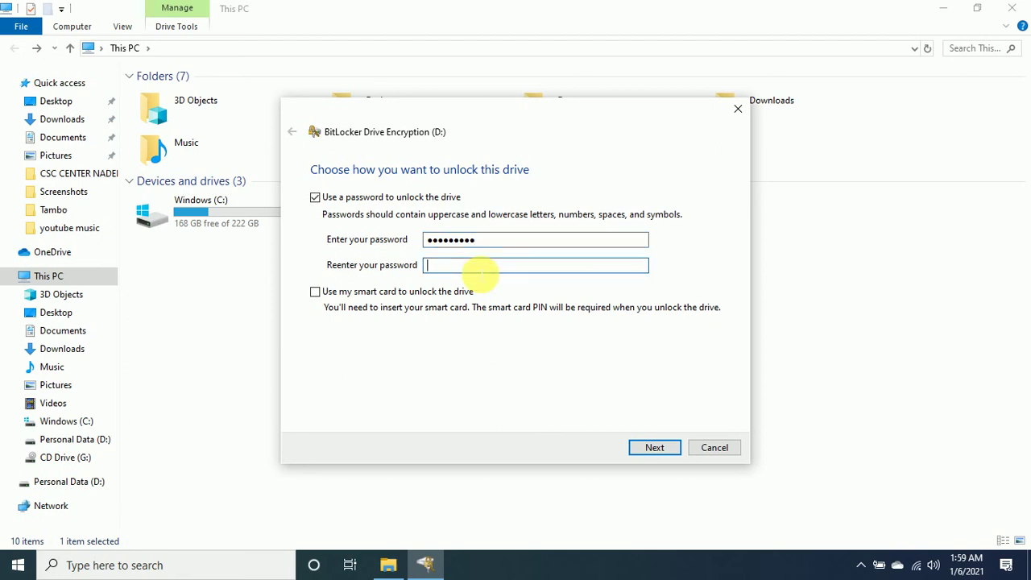
text(1234)
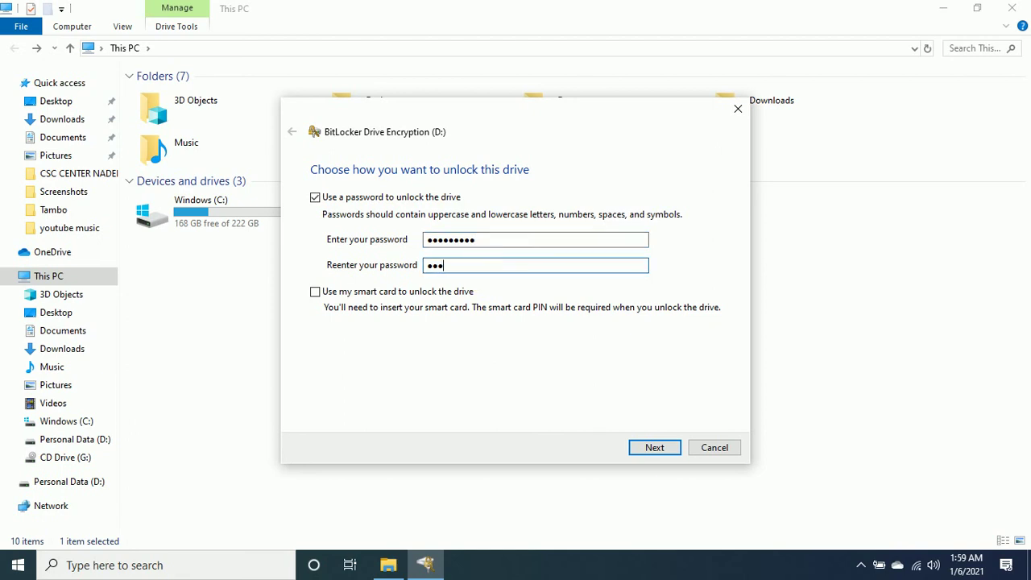
text(56789)
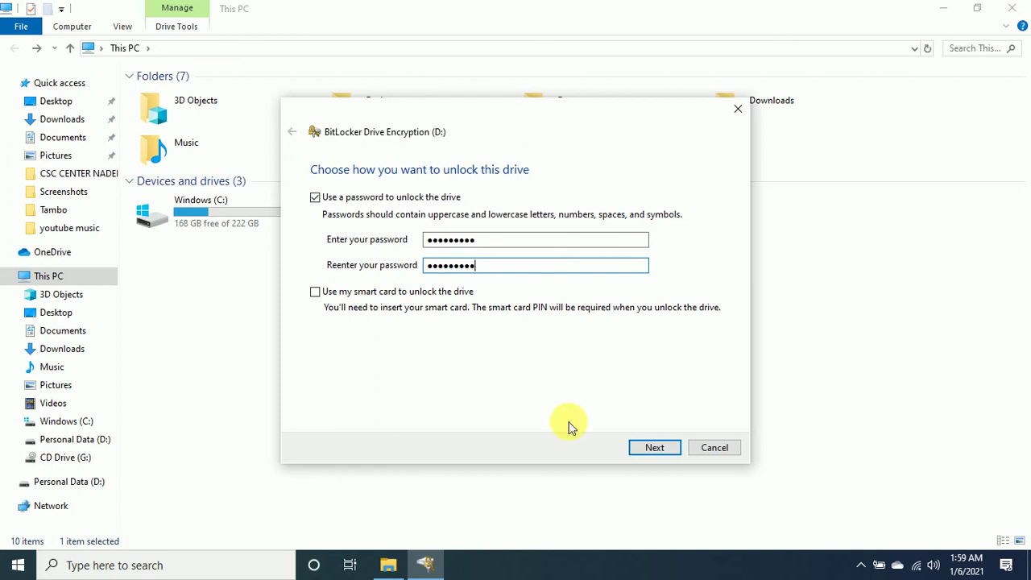
click(654, 455)
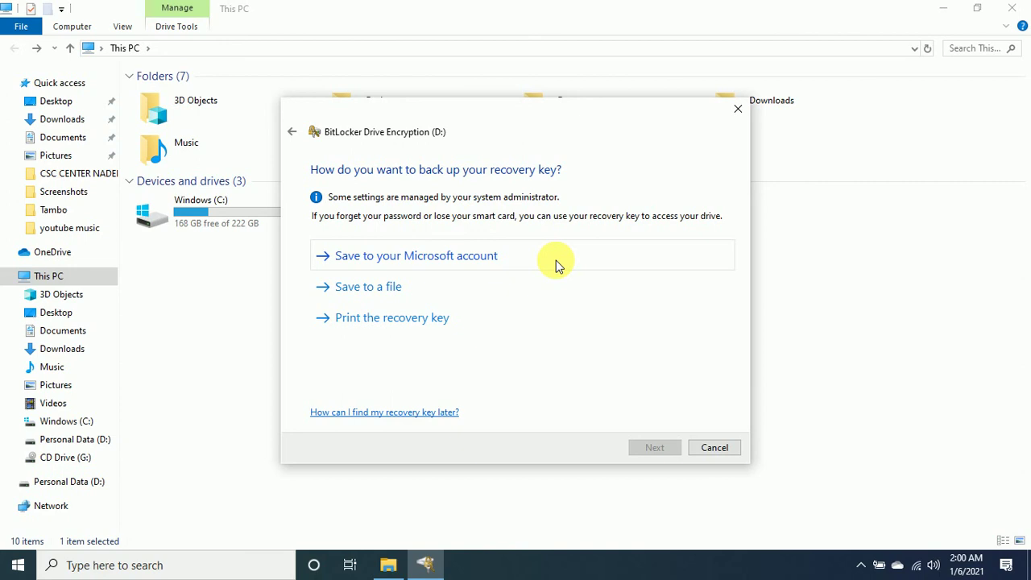
Save the BitLocker recovery key as a text file on the Desktop, then minimize This PC.
click(400, 291)
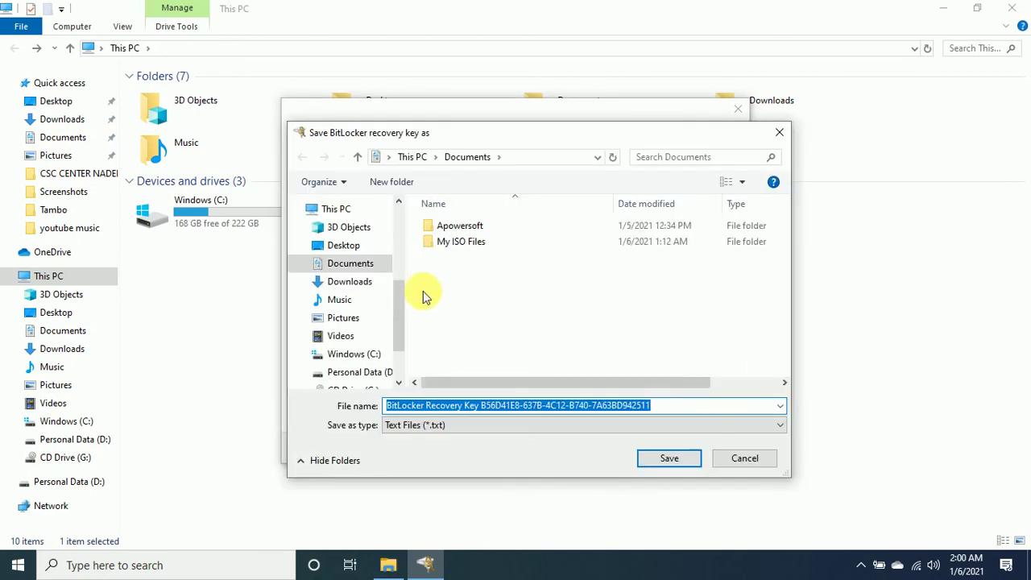
click(352, 246)
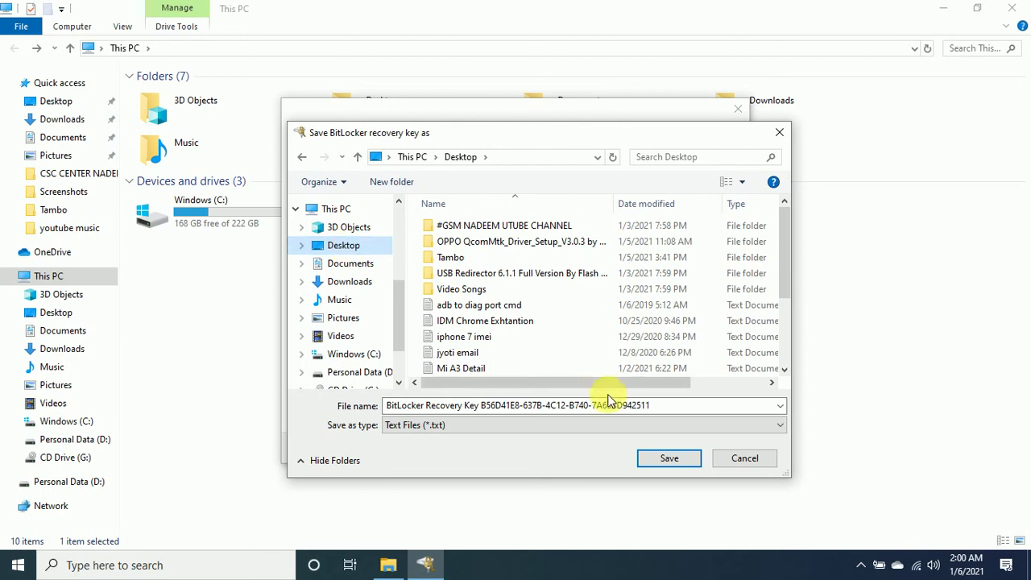
click(669, 459)
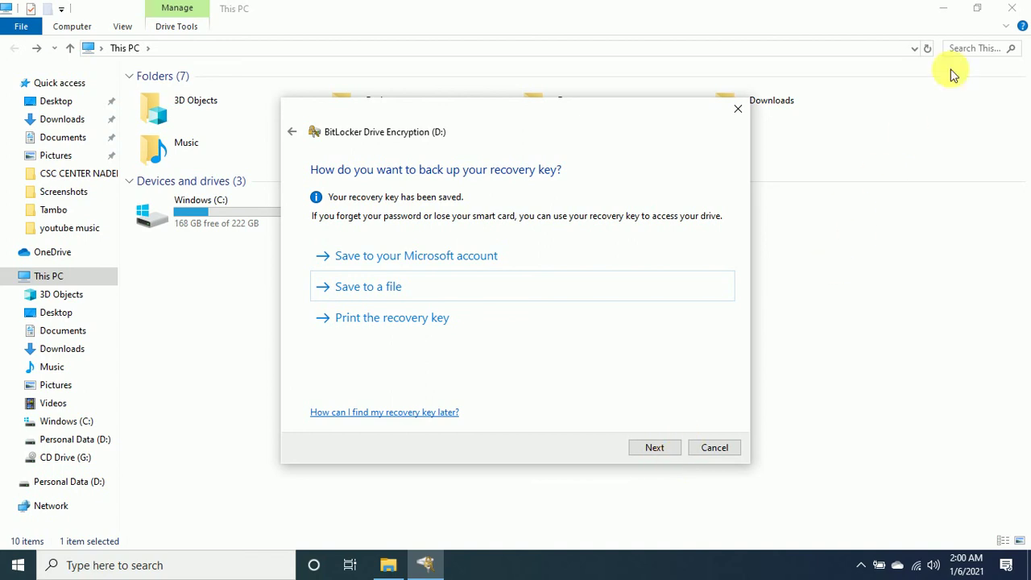
click(943, 8)
drag(621, 111, 943, 182)
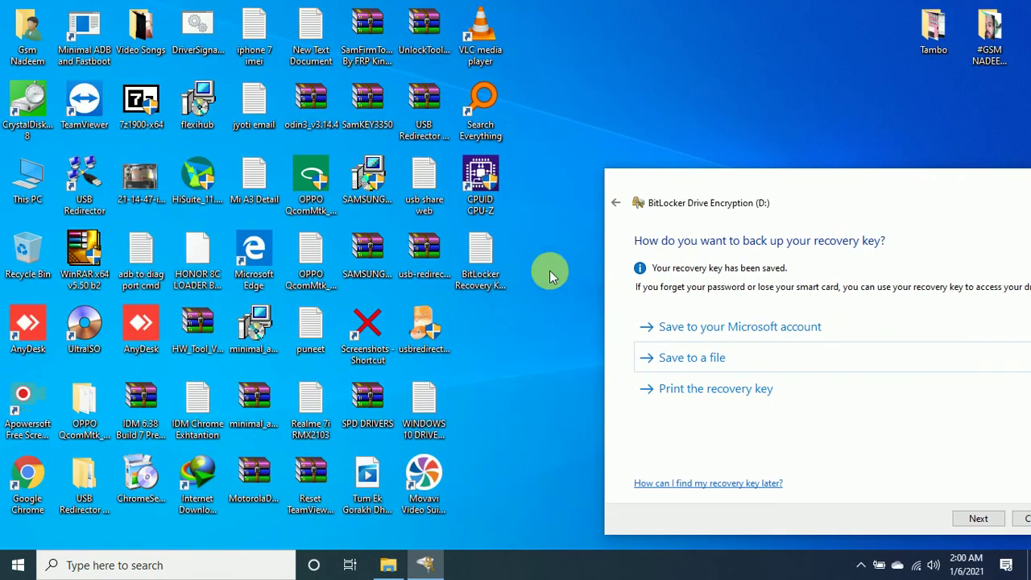
double_click(489, 256)
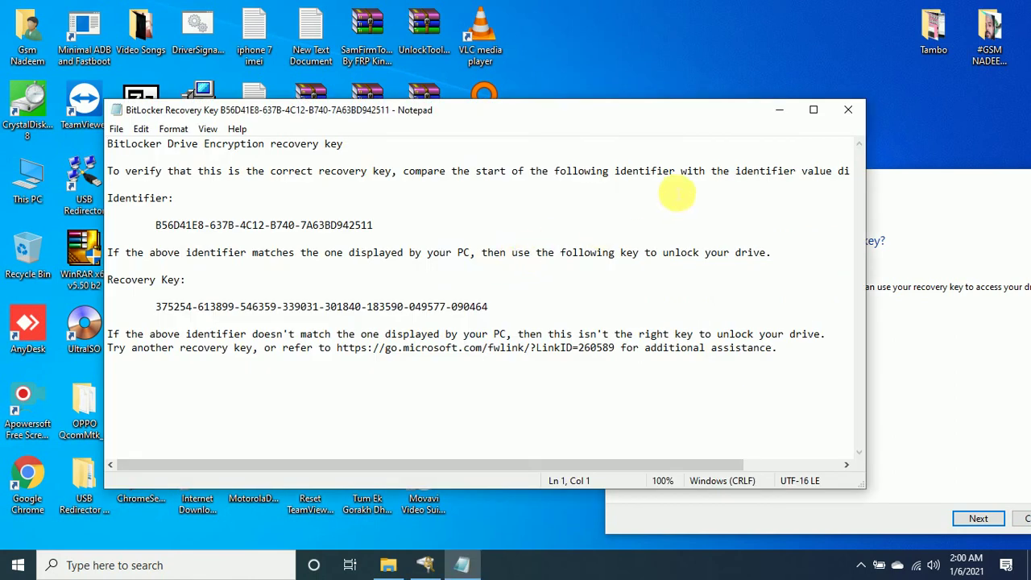
click(847, 112)
drag(877, 184, 627, 59)
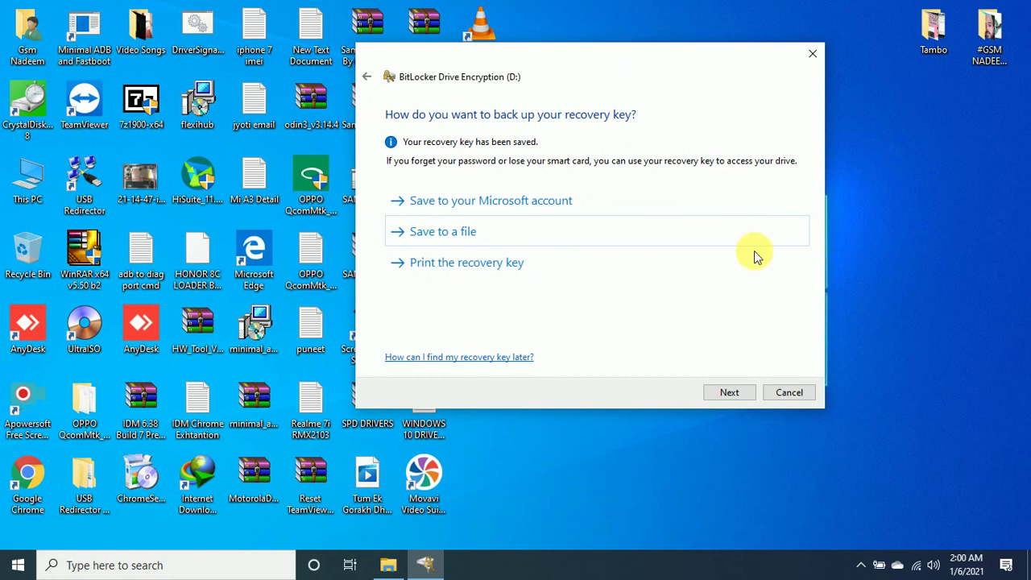
Keep 'Encrypt used disk space only' and Compatible mode, then start encrypting drive D:.
click(733, 392)
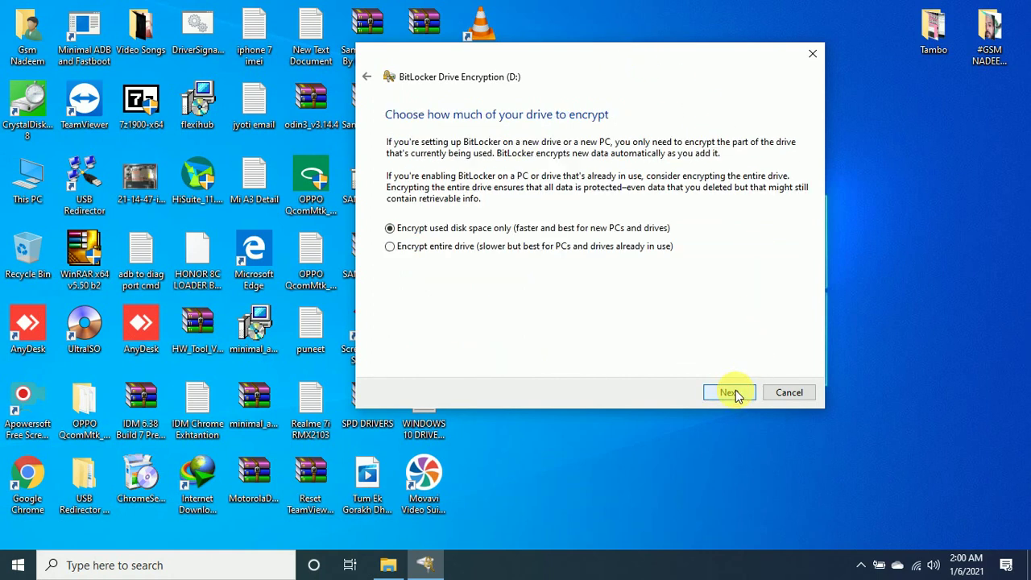
drag(639, 51, 536, 50)
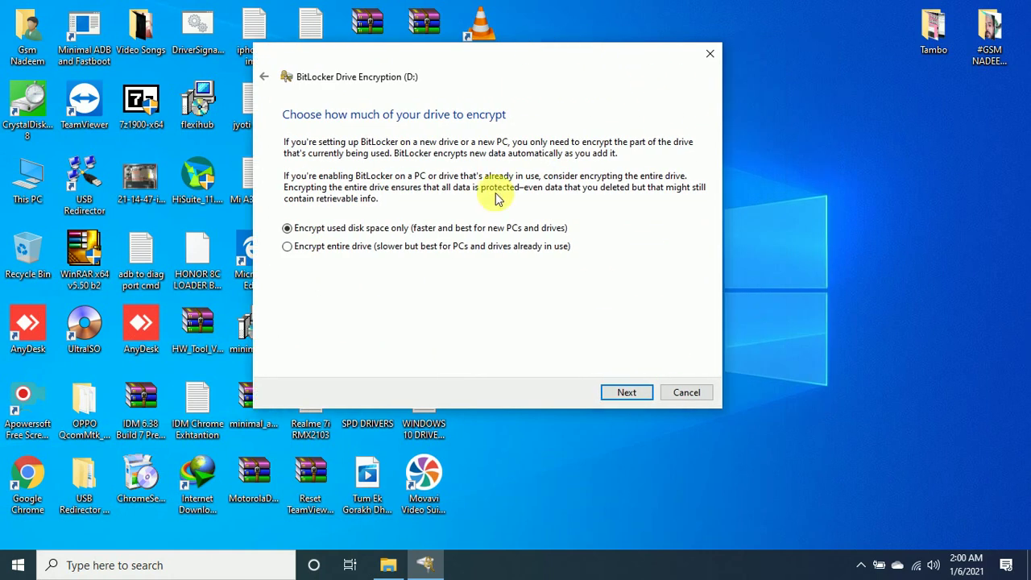
click(635, 394)
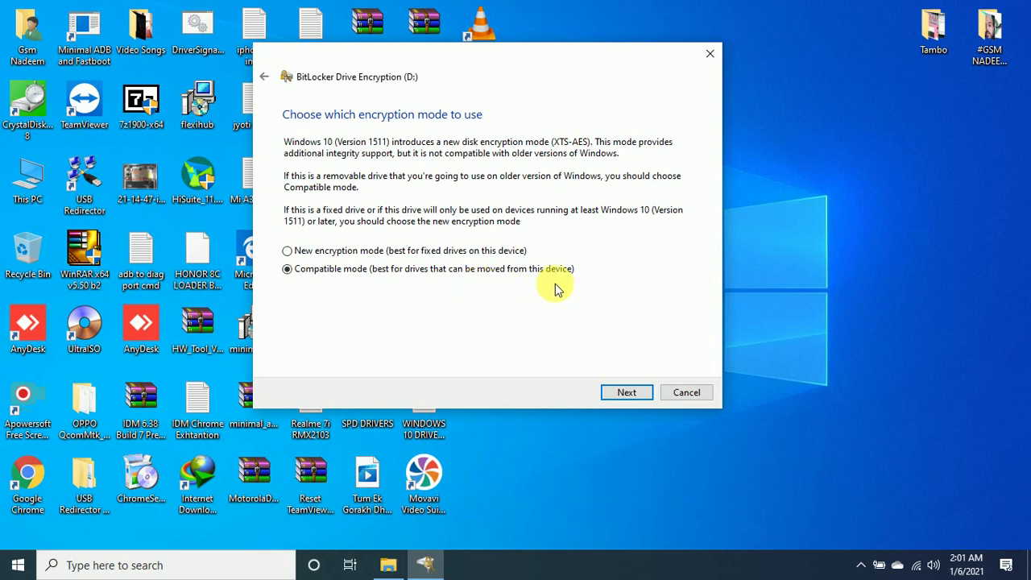
click(633, 395)
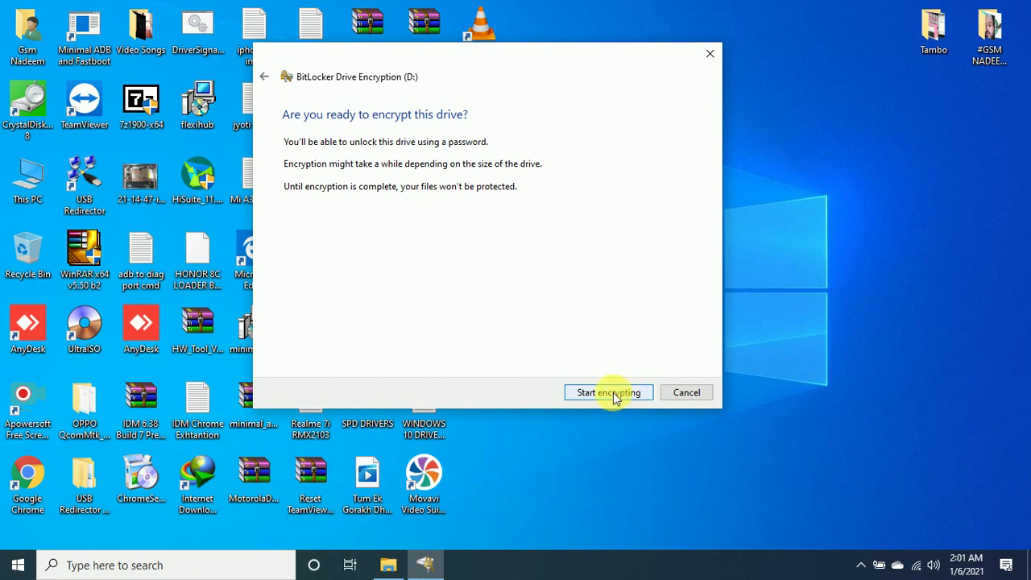
click(611, 393)
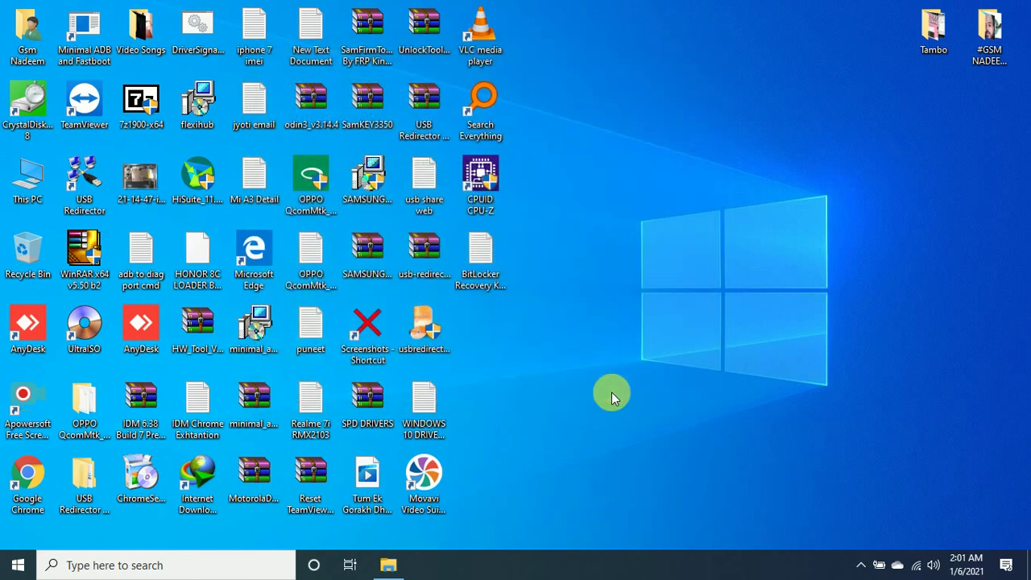
Refresh the desktop while drive D: encryption runs toward 41.9% complete.
right_click(595, 179)
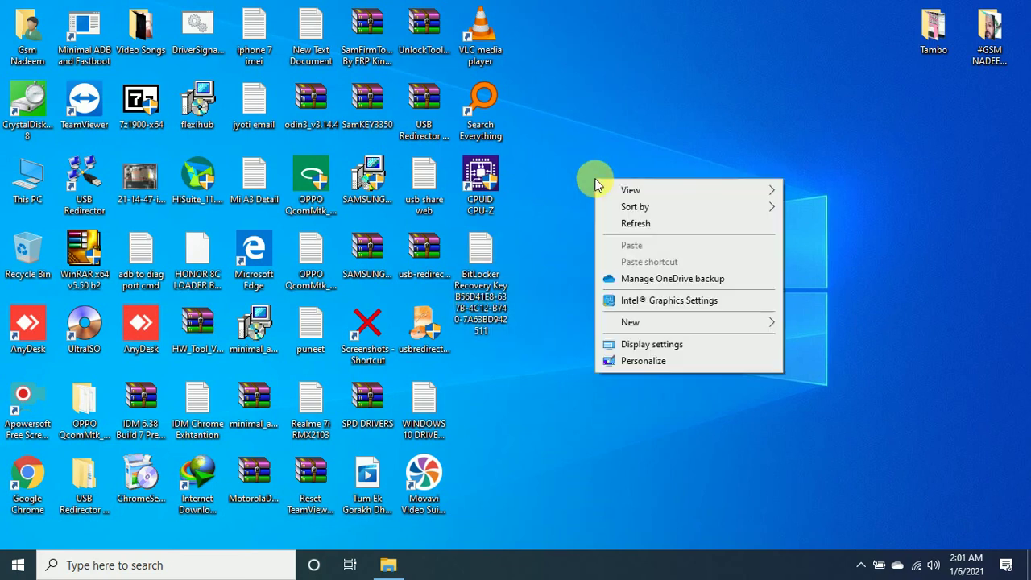
click(632, 225)
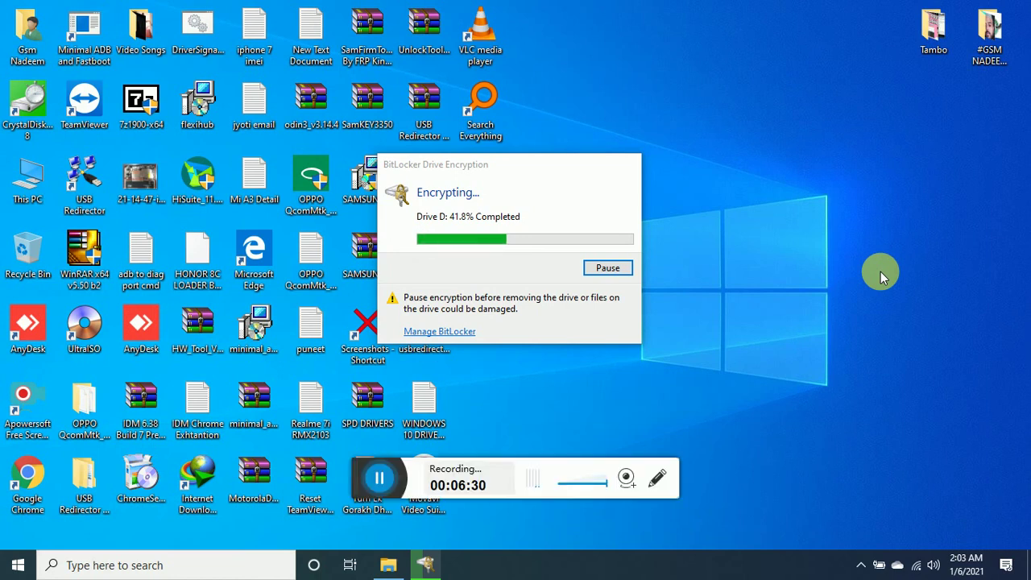
Close the 'Encryption of D: is complete' notice and open This PC from the desktop.
click(376, 479)
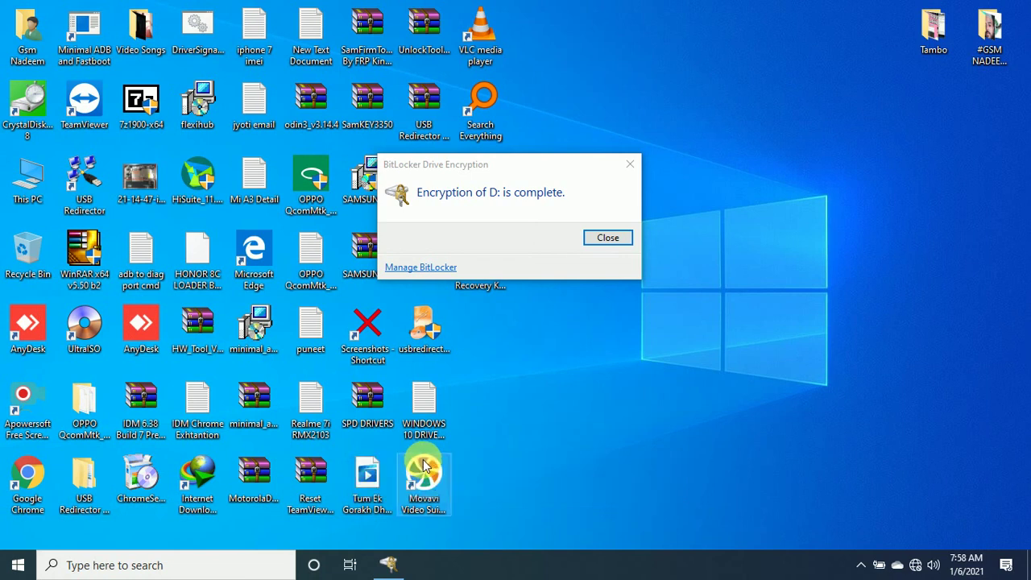
click(610, 241)
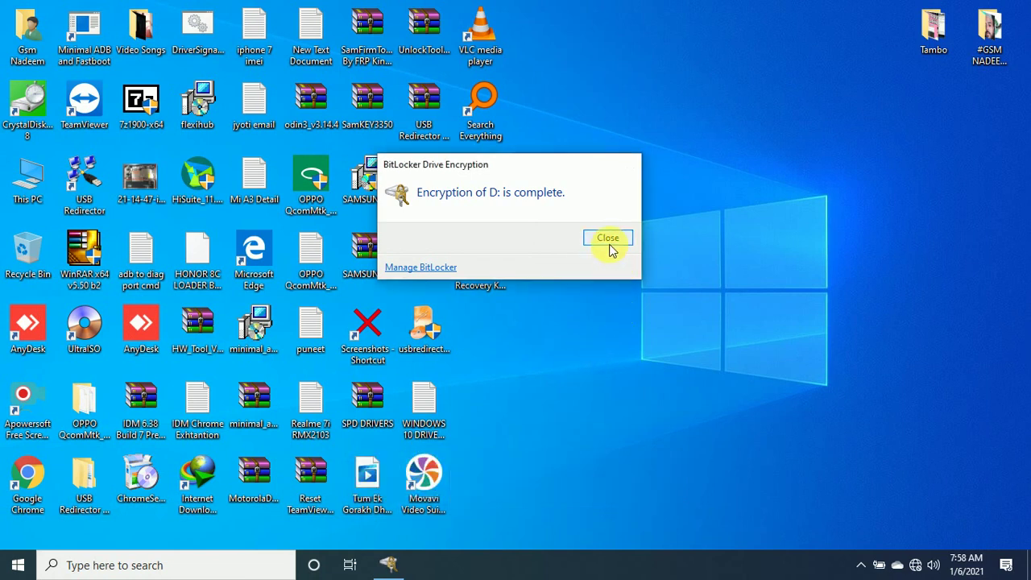
double_click(24, 173)
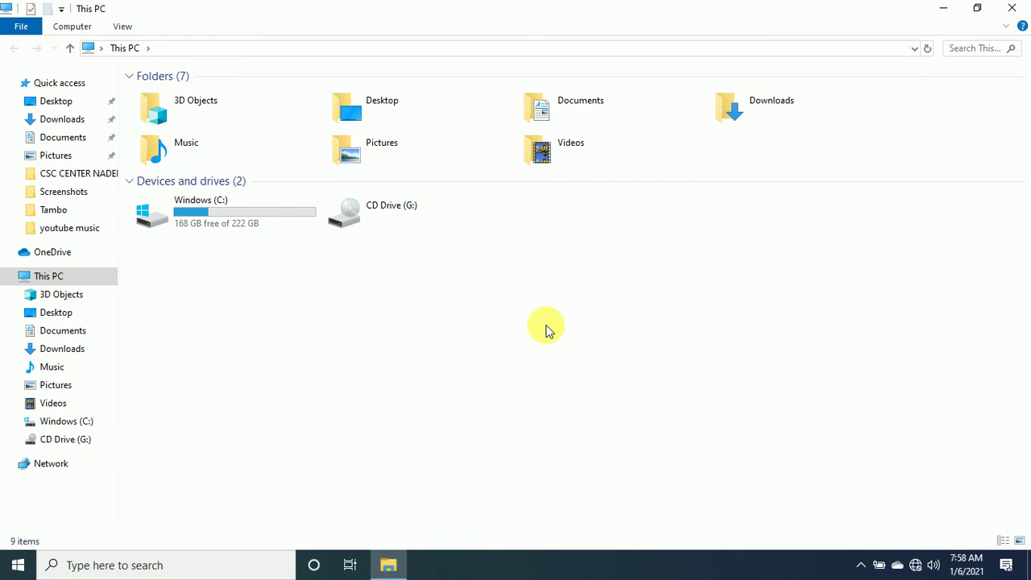
Refresh This PC, then unlock the locked Local Disk (D:) by entering the drive password.
right_click(439, 294)
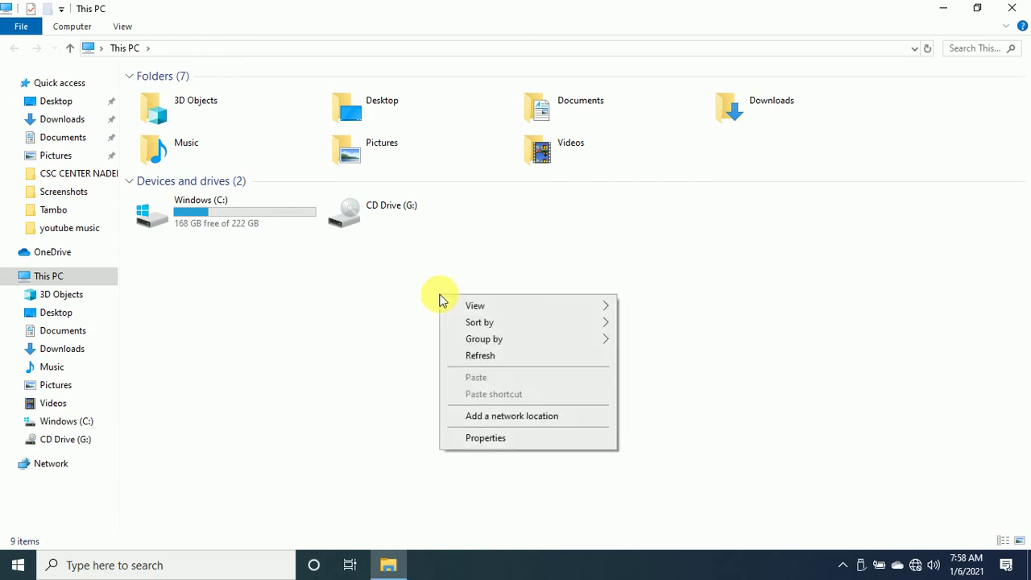
click(470, 355)
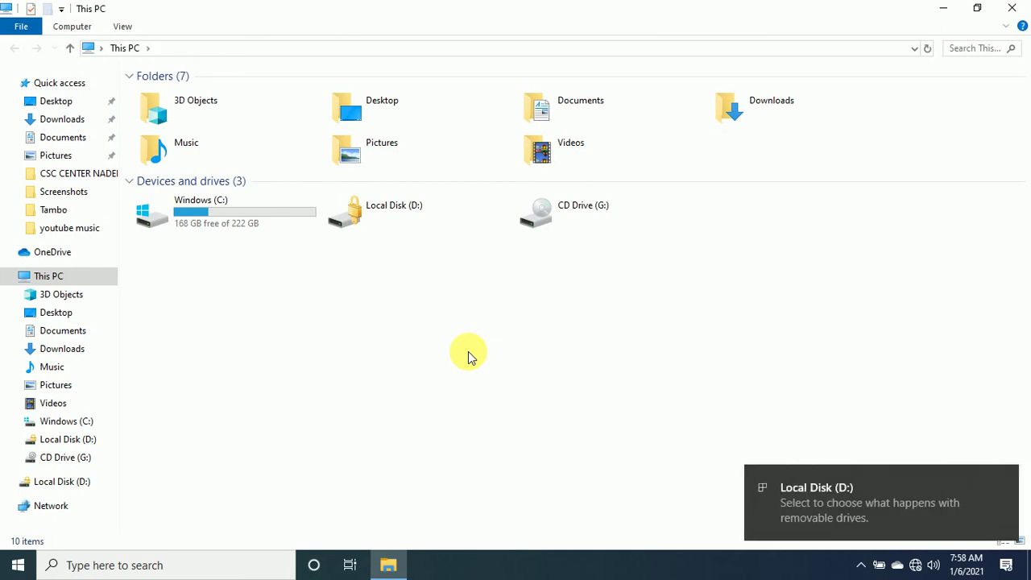
double_click(392, 206)
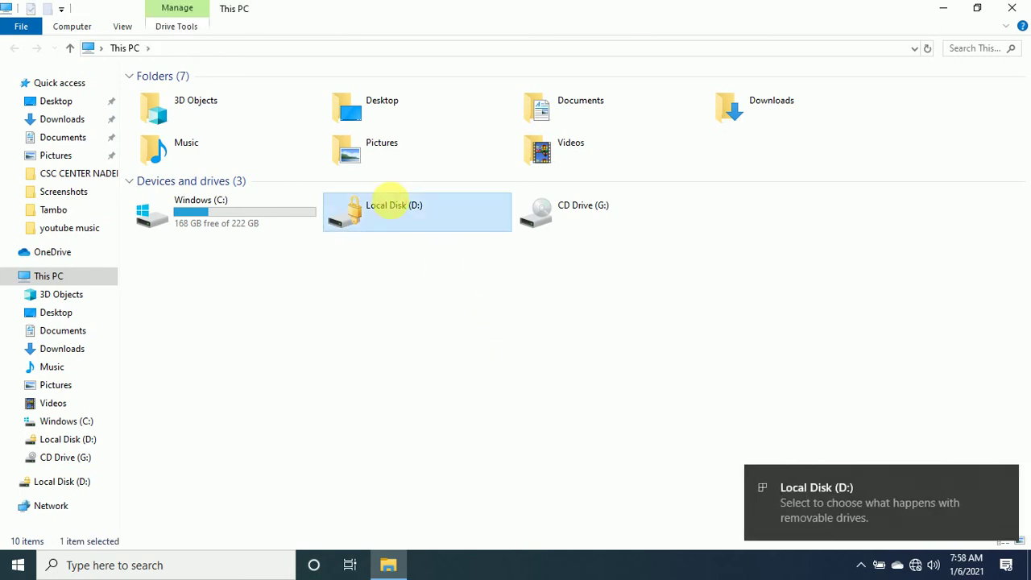
text(1234)
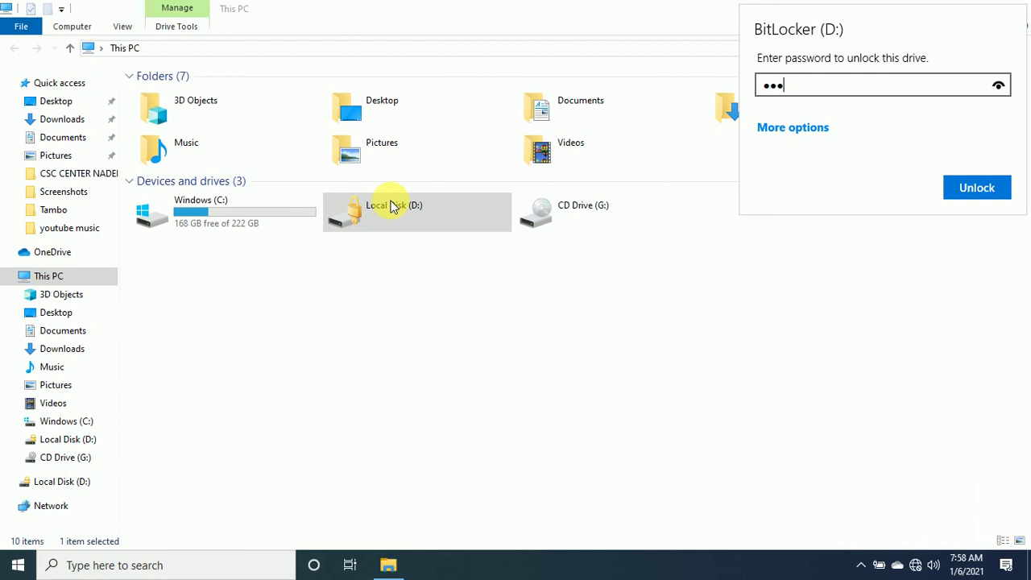
key(BackSpace)
key(BackSpace)
key(BackSpace)
text(123456789)
click(962, 195)
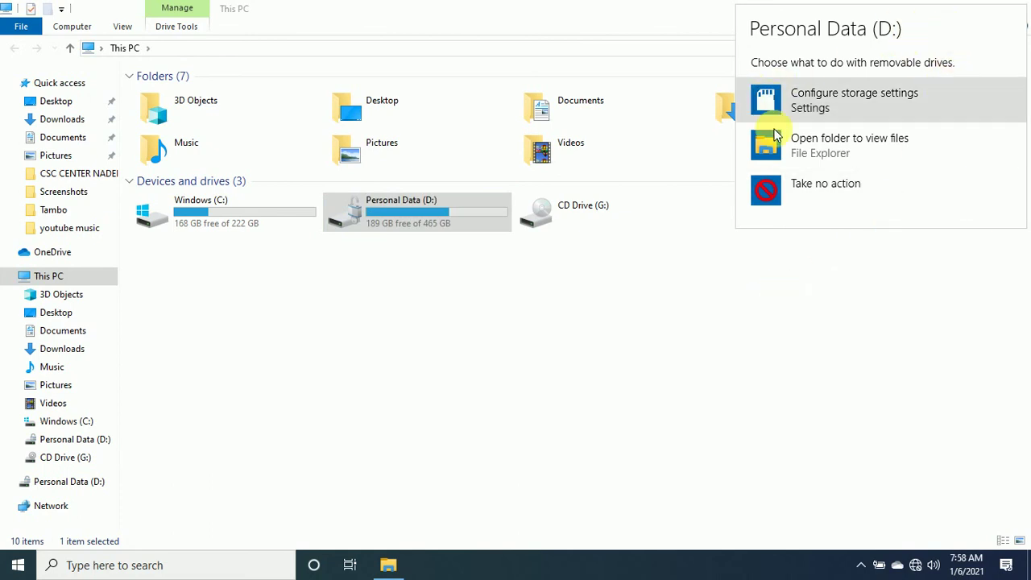
Dismiss the AutoPlay prompt, then open Personal Data (D:) and refresh its file listing.
click(813, 273)
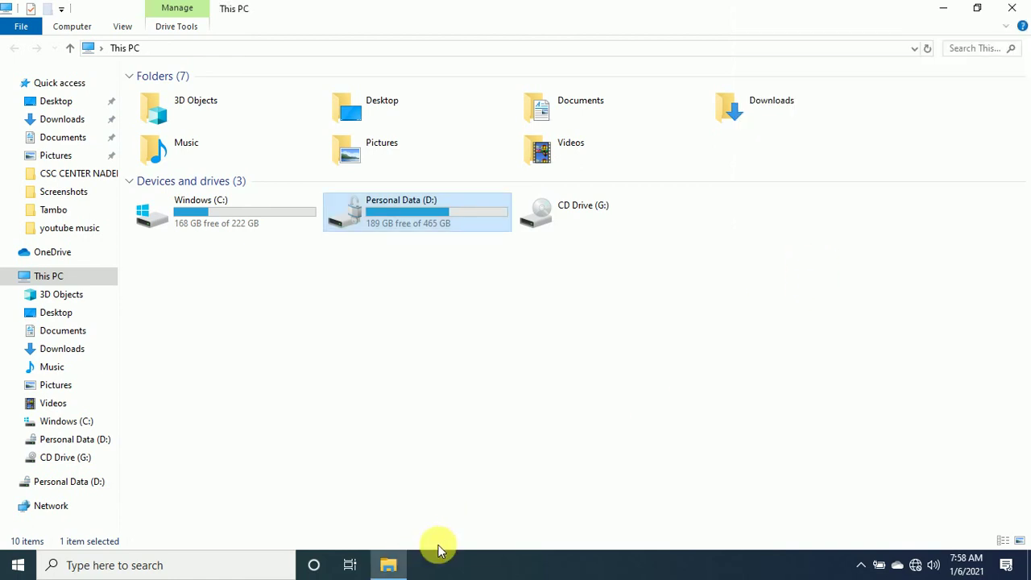
click(403, 564)
click(385, 565)
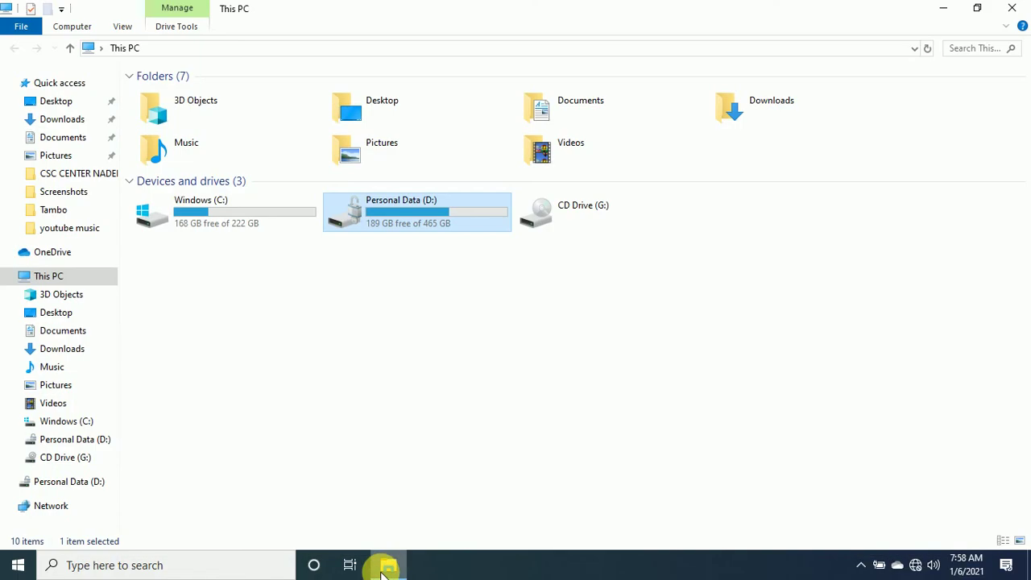
double_click(424, 240)
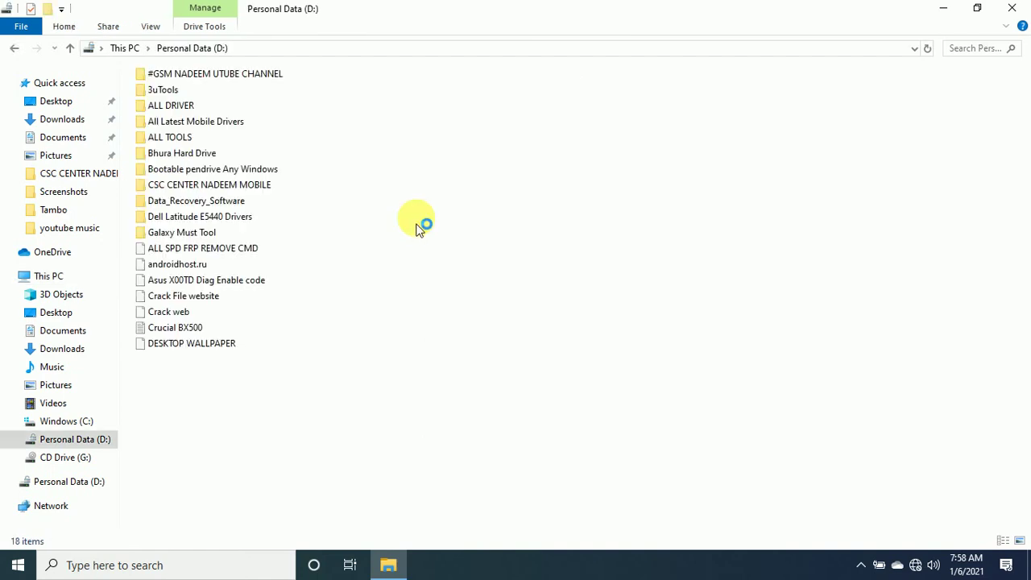
right_click(649, 152)
click(699, 212)
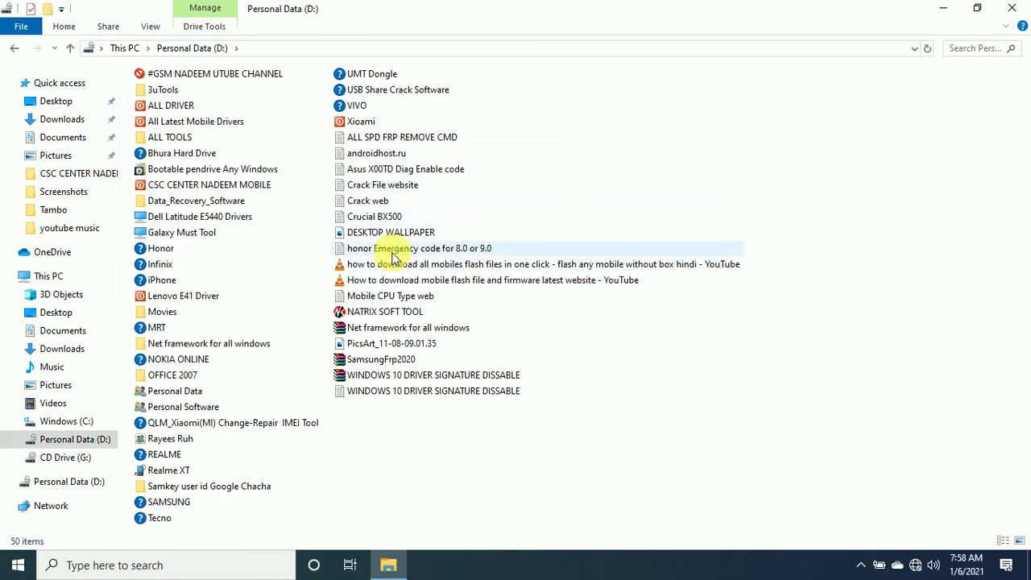
Browse the Personal Software and YouTube channel folders, then close File Explorer.
double_click(183, 407)
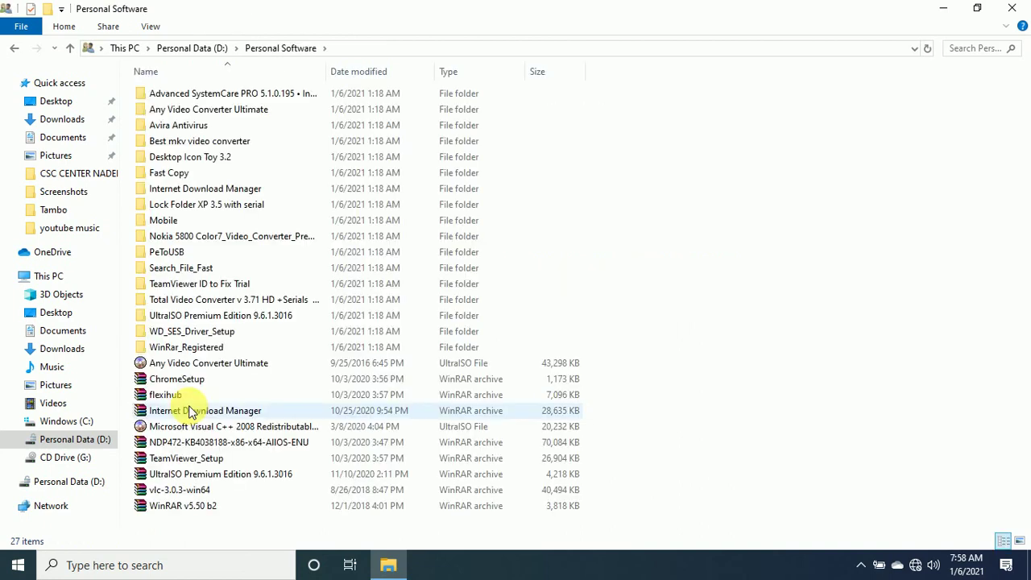
click(16, 49)
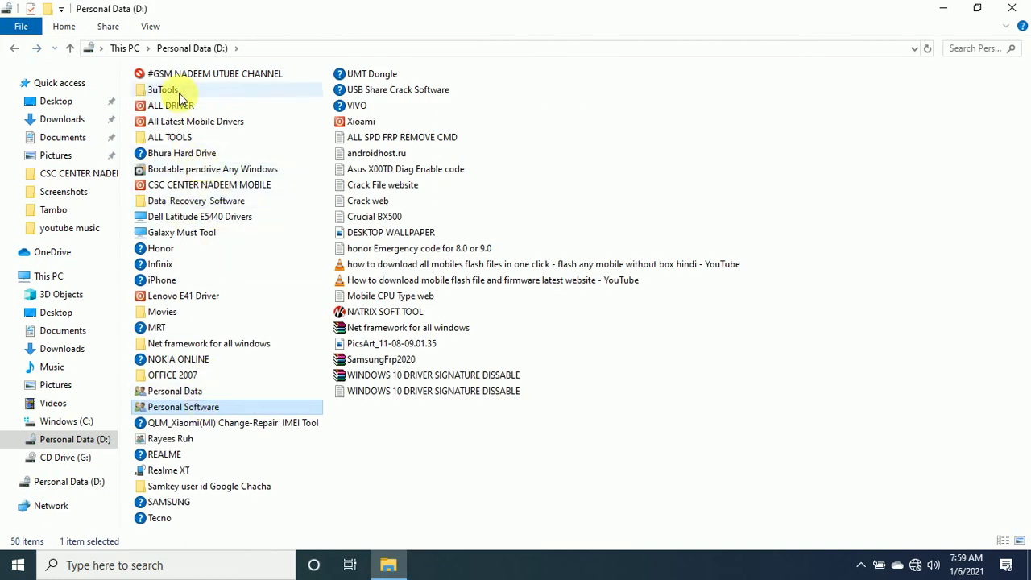
double_click(172, 73)
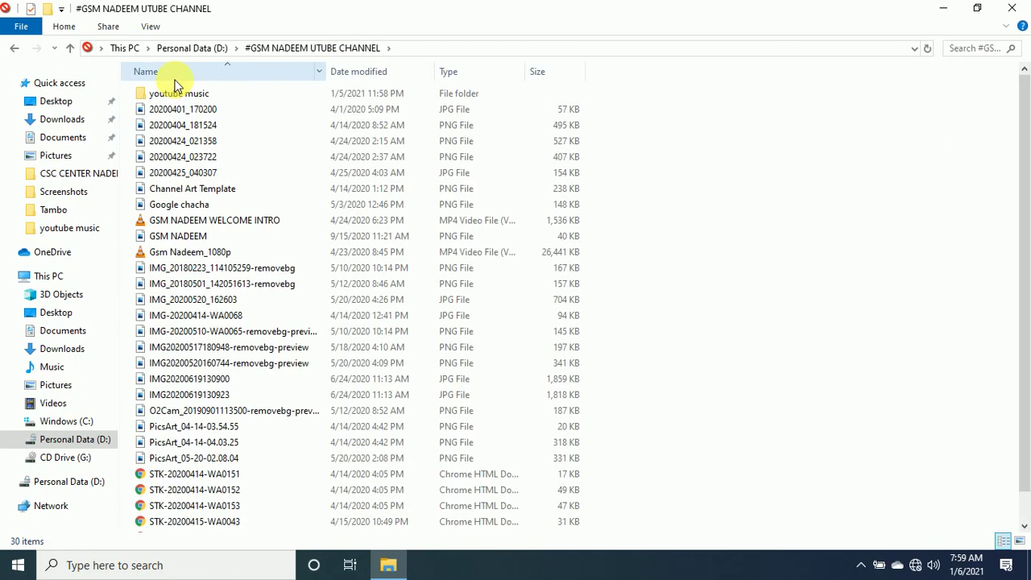
click(1011, 8)
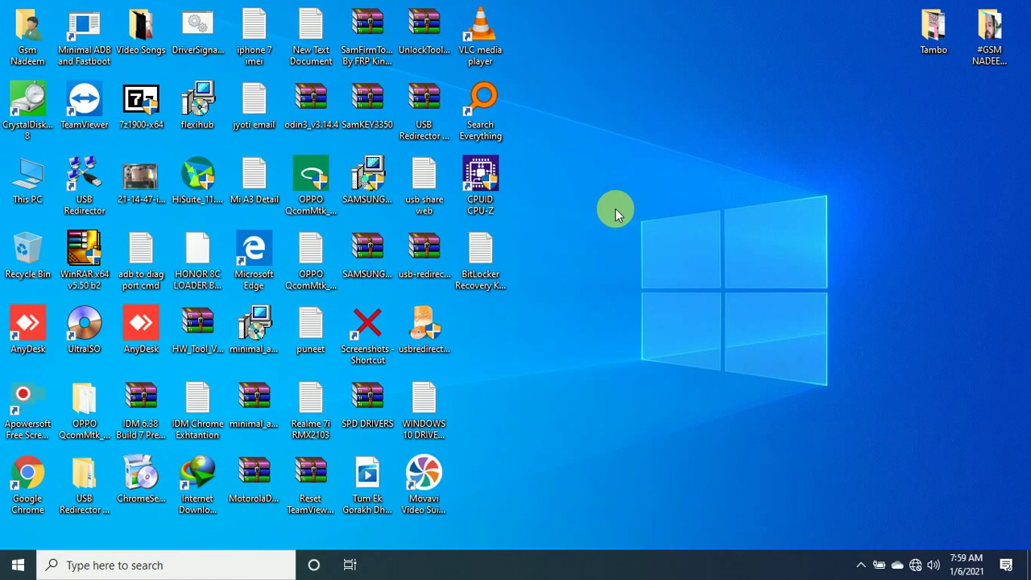
double_click(42, 176)
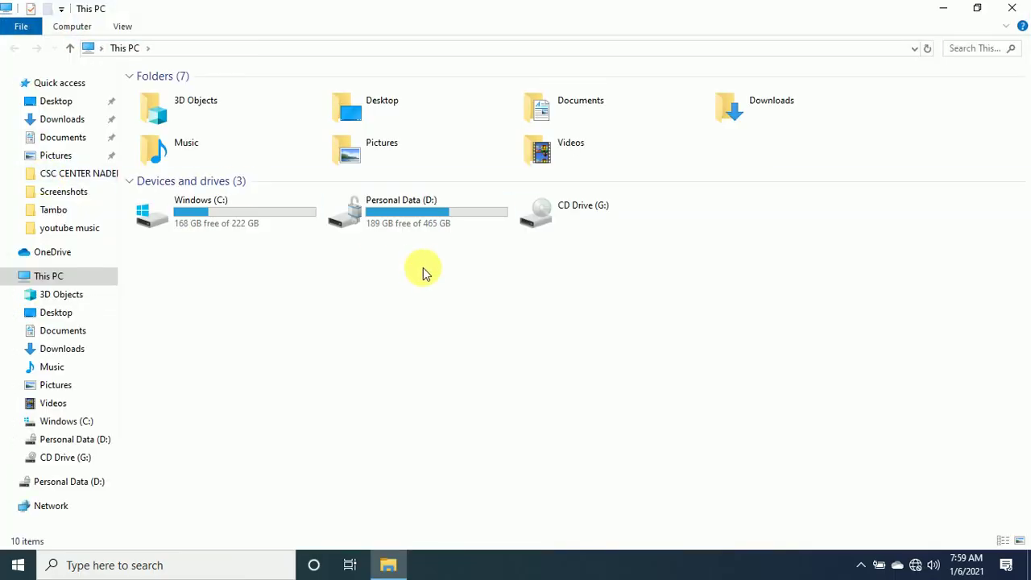
right_click(424, 272)
click(476, 328)
right_click(344, 289)
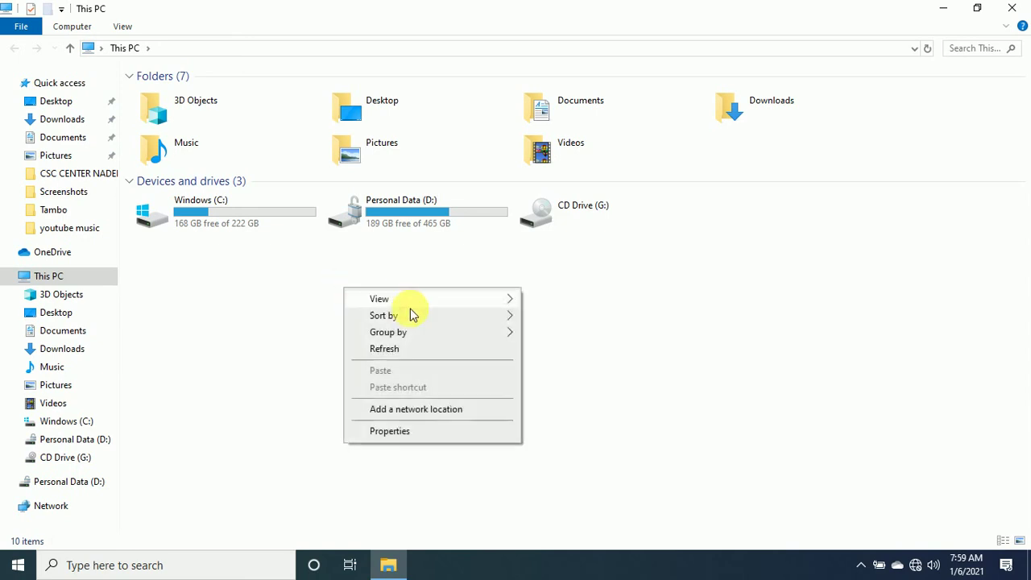
click(398, 347)
right_click(375, 331)
click(428, 393)
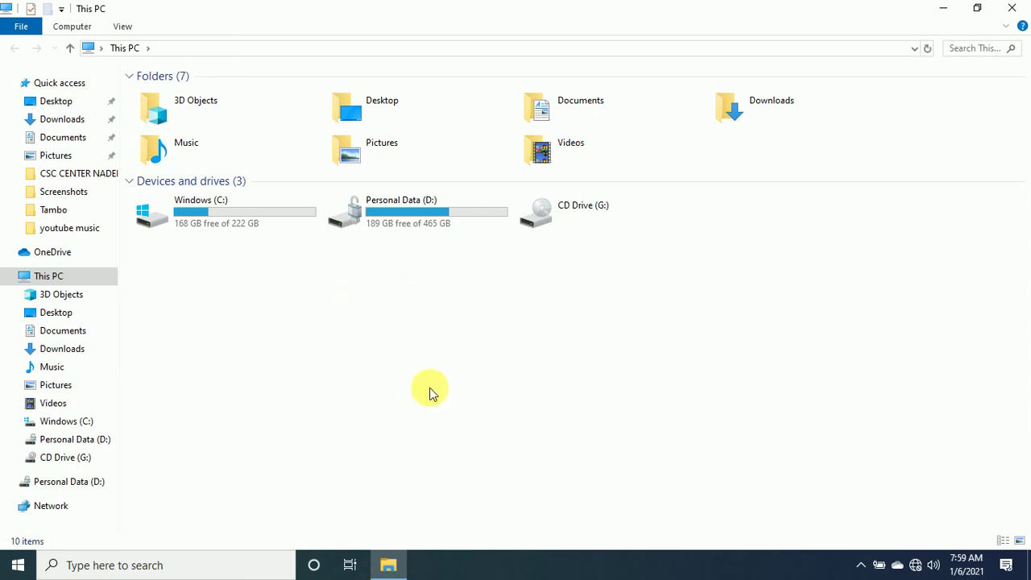
right_click(406, 275)
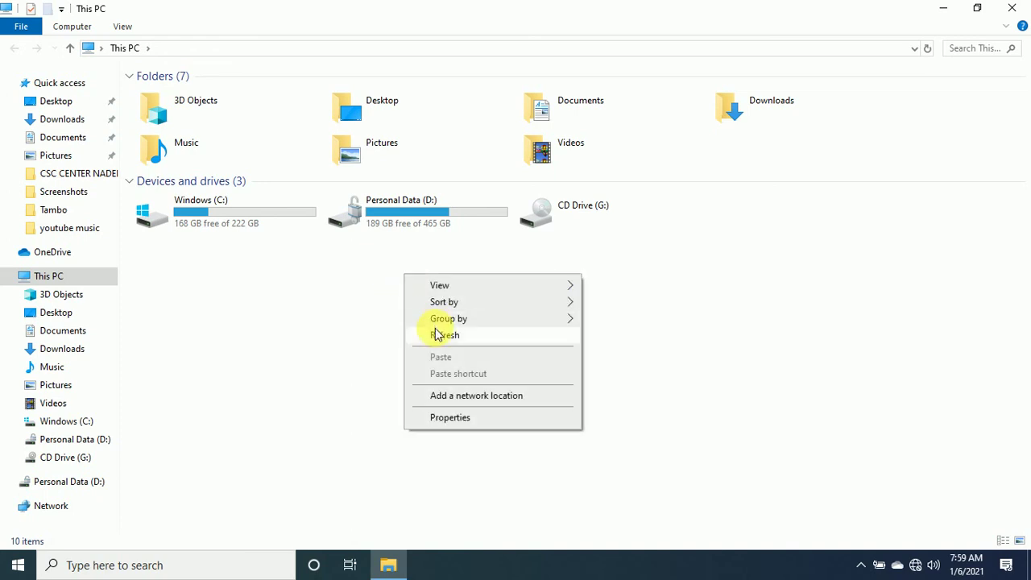
click(1015, 10)
click(1015, 10)
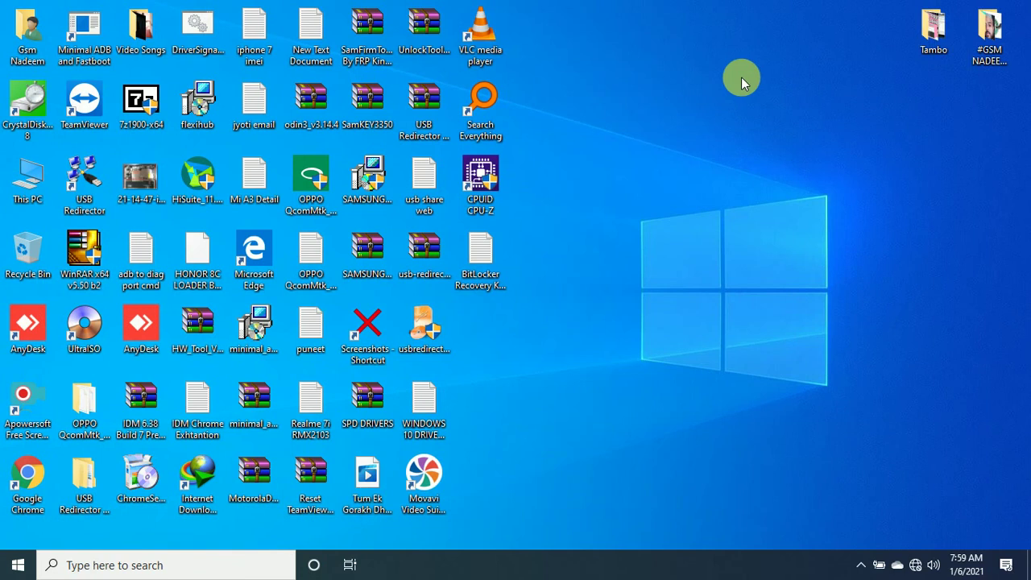